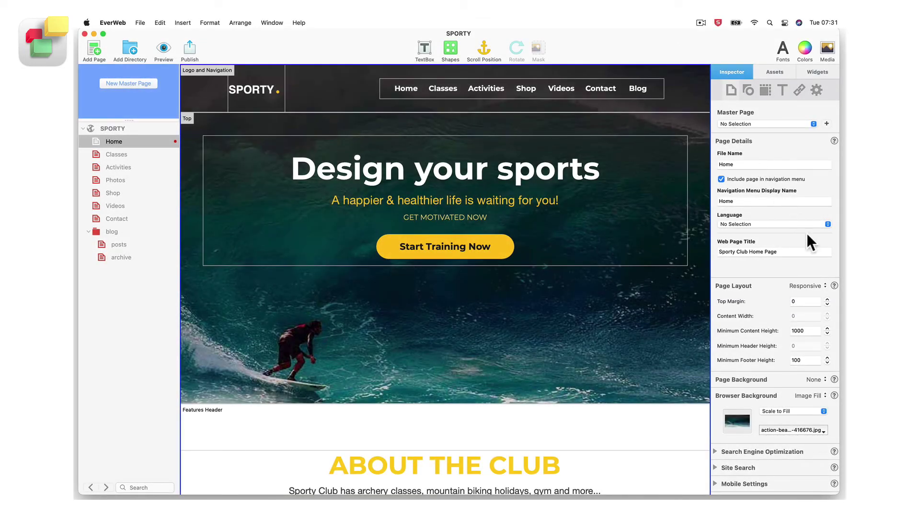
Keep the responsive layout and place a Search Field widget above the Design your sports headline
click(822, 286)
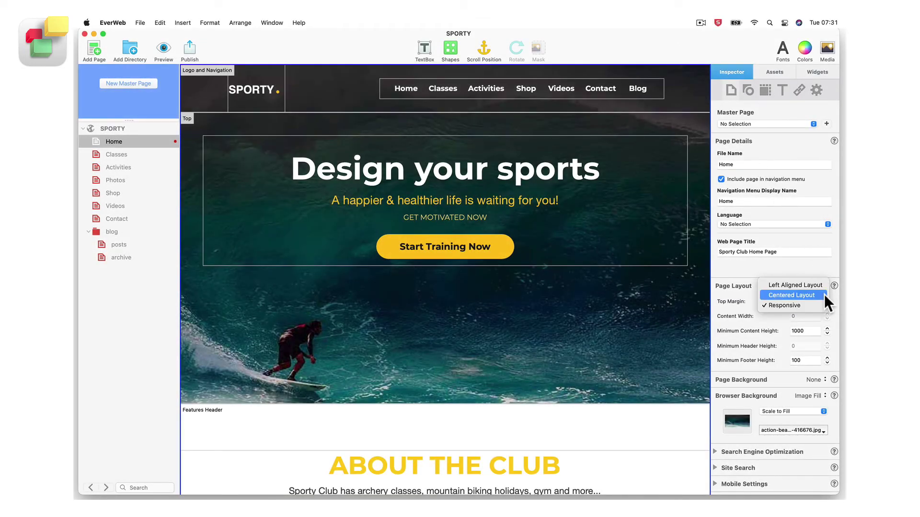
click(824, 304)
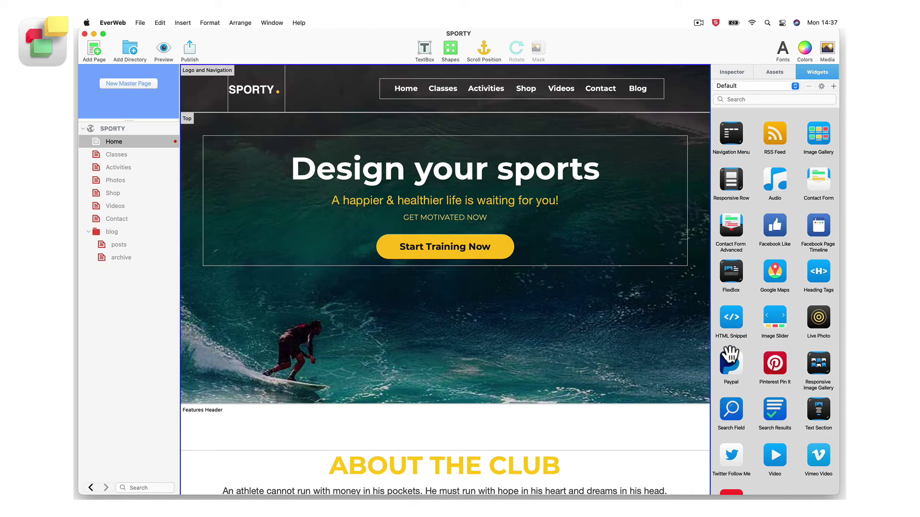
drag(731, 409, 570, 154)
drag(550, 124, 550, 124)
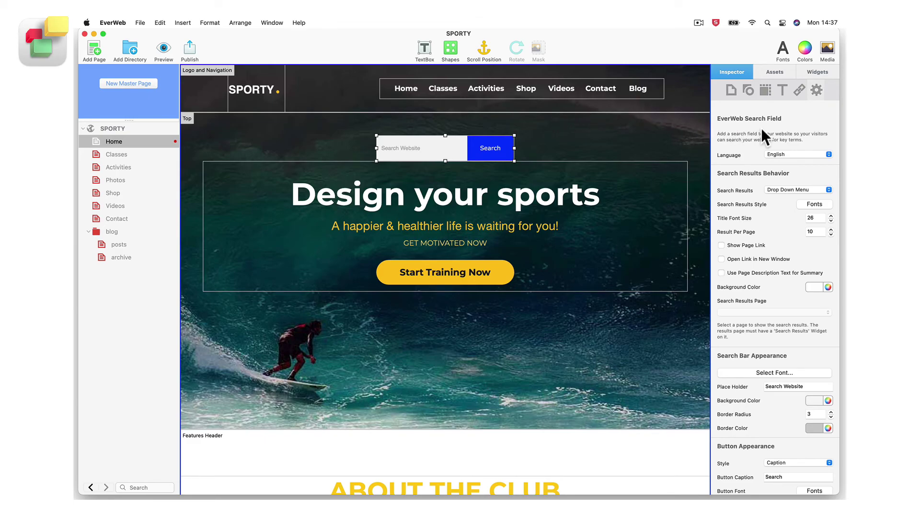
click(807, 153)
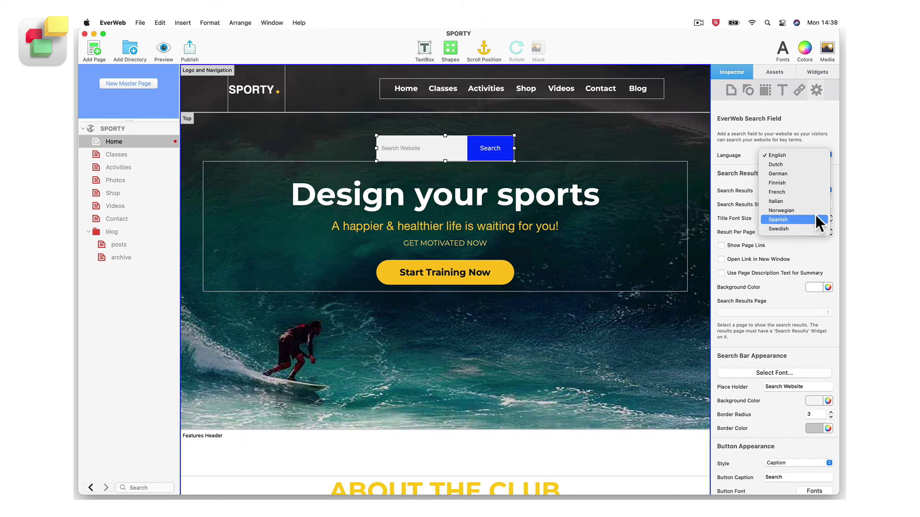
click(815, 154)
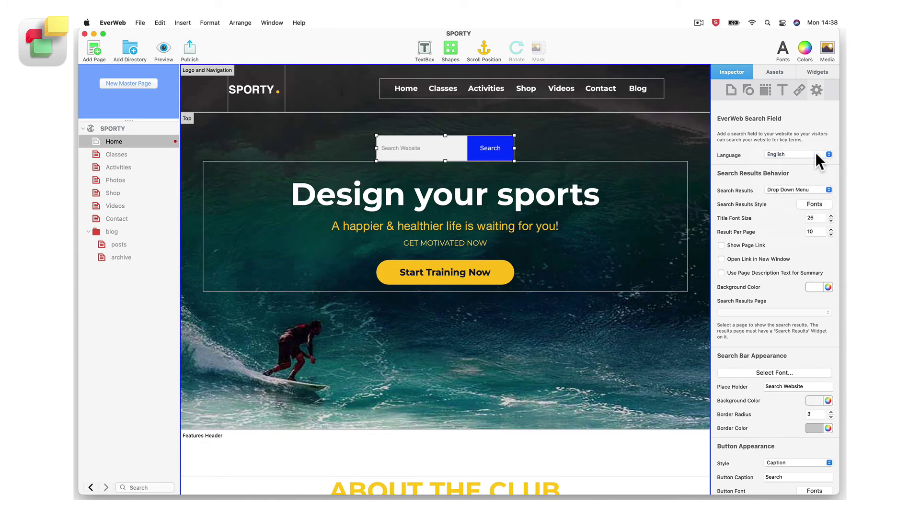
Keep search results displayed as a Drop Down Menu
click(827, 190)
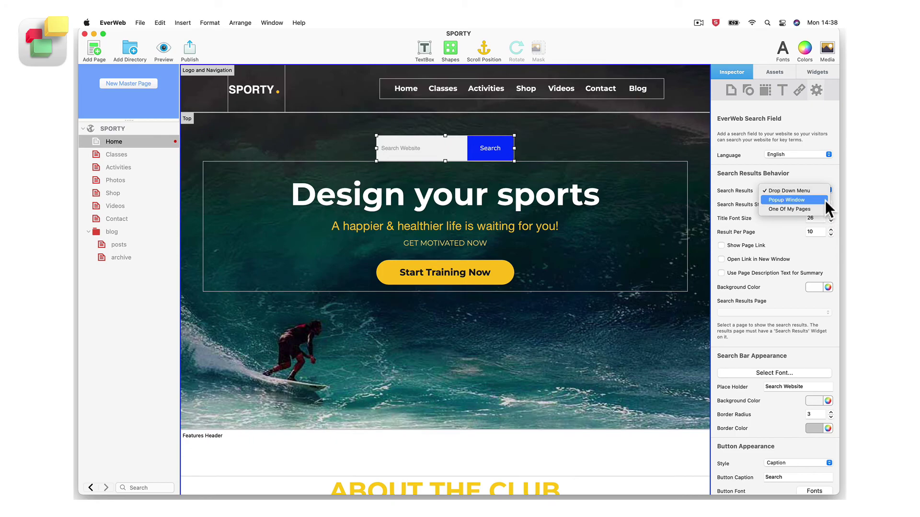
click(824, 192)
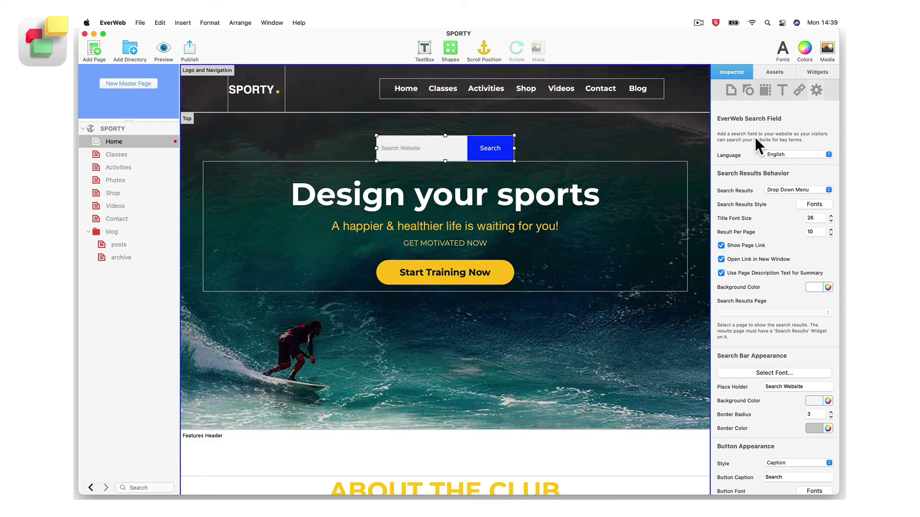
Expand the Home page's Search Engine Optimization section in the Page inspector
click(730, 90)
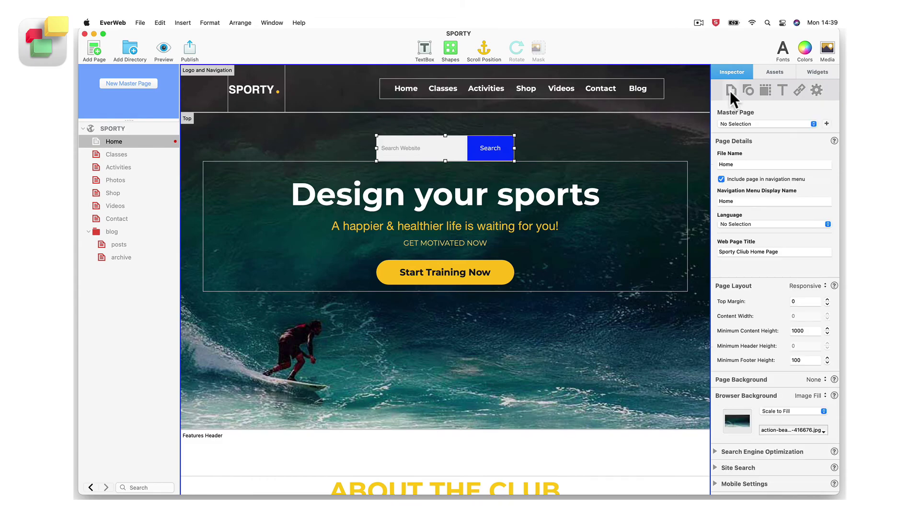
scroll(734, 283, down, 5)
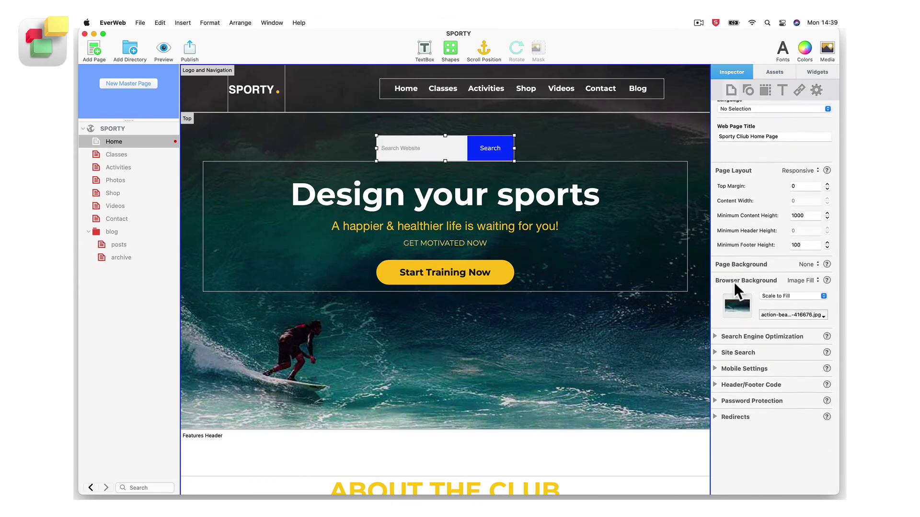
click(714, 332)
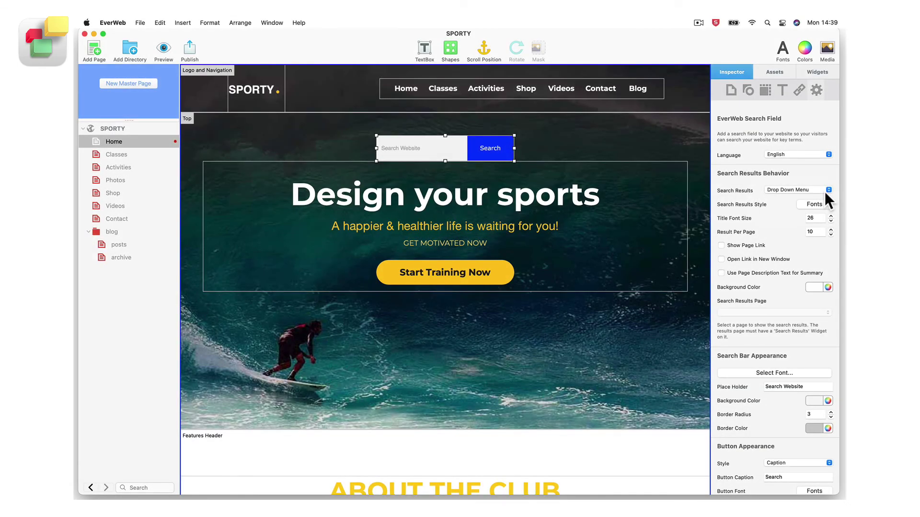
Set Search Results to One Of My Pages and pick the results page from the popup
click(827, 189)
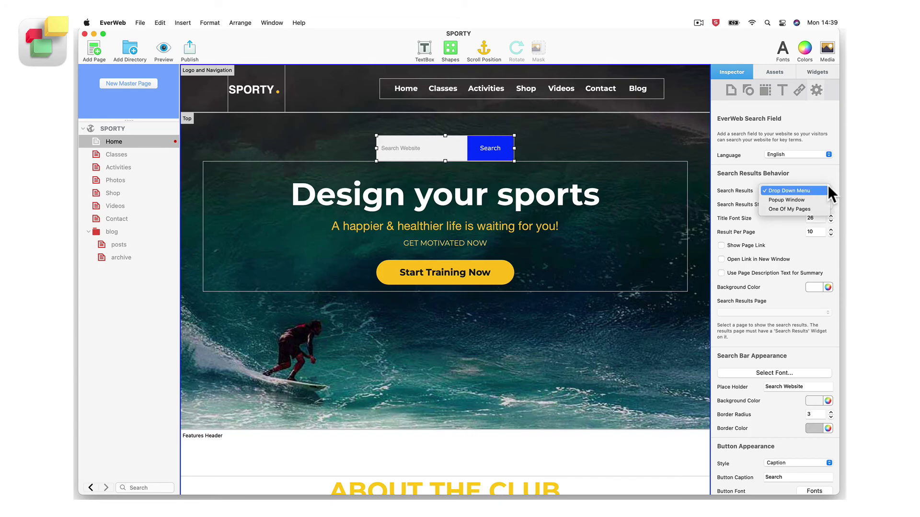
click(824, 206)
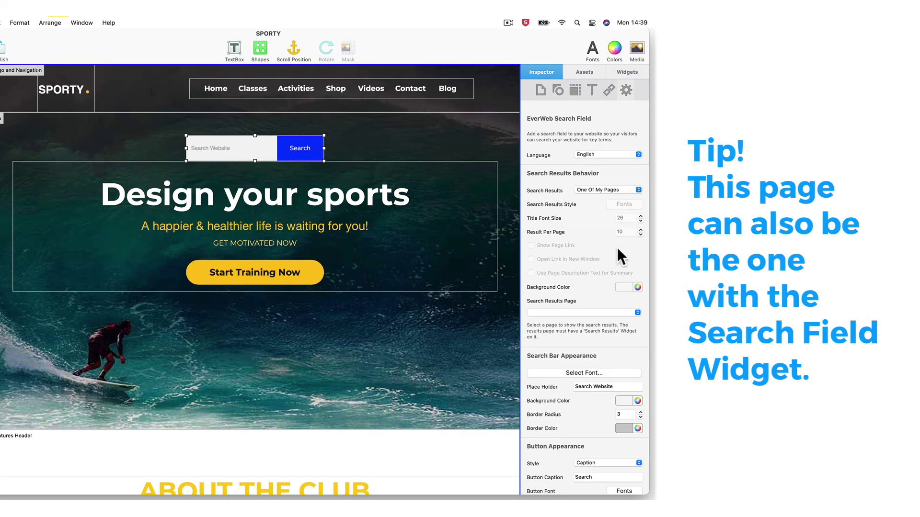
click(603, 313)
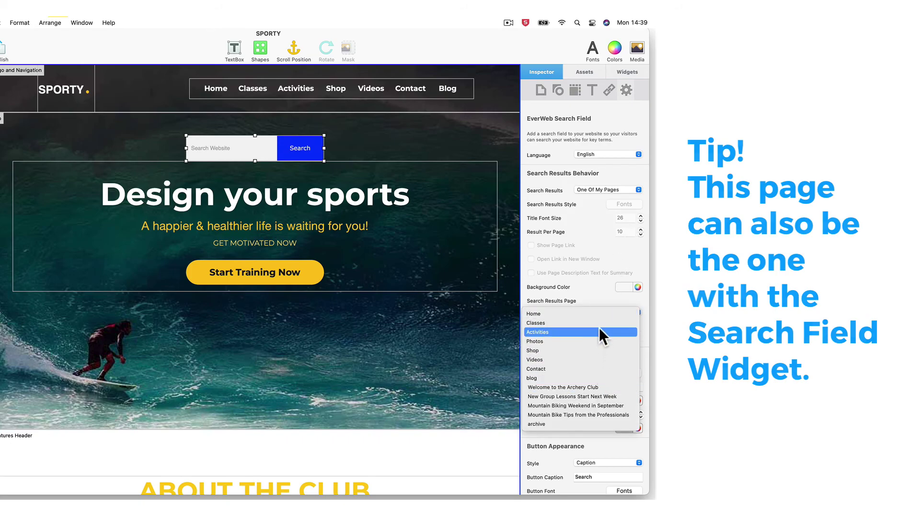
click(598, 324)
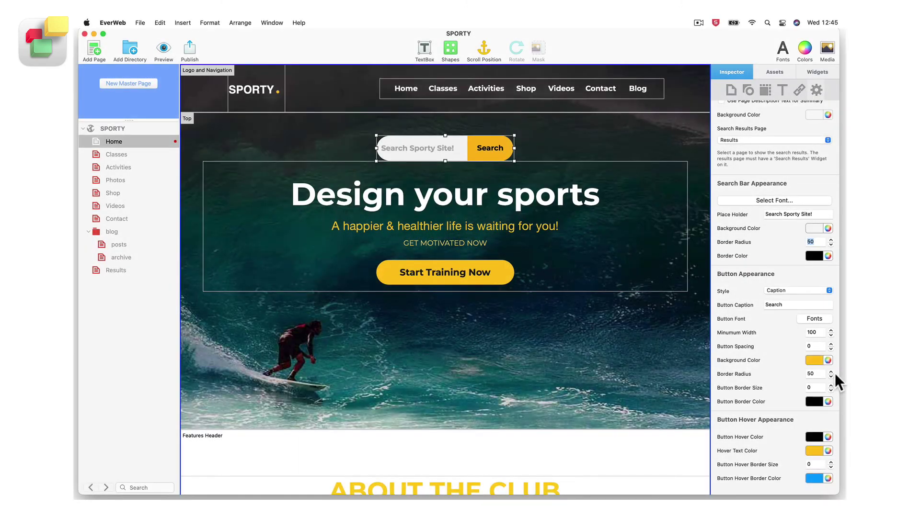
Expand the Home page's Site Search settings in the Page inspector
click(729, 90)
scroll(749, 276, down, 3)
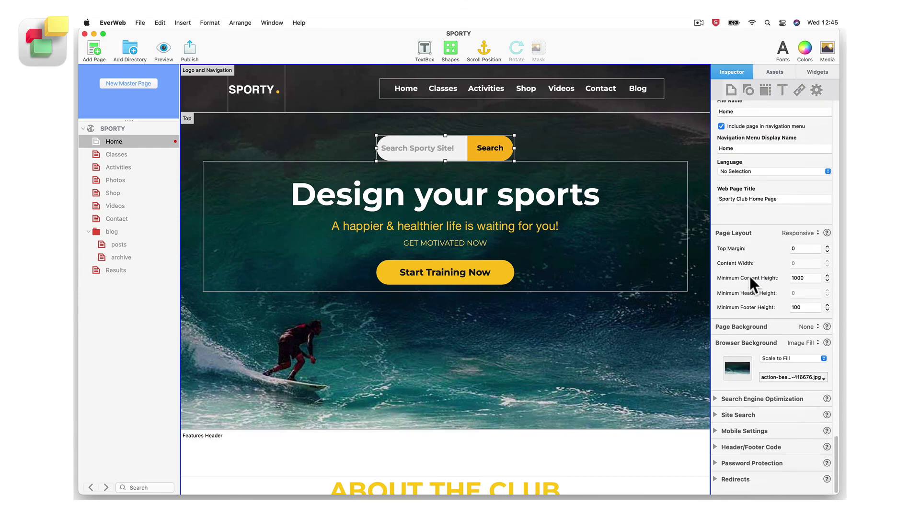
click(715, 415)
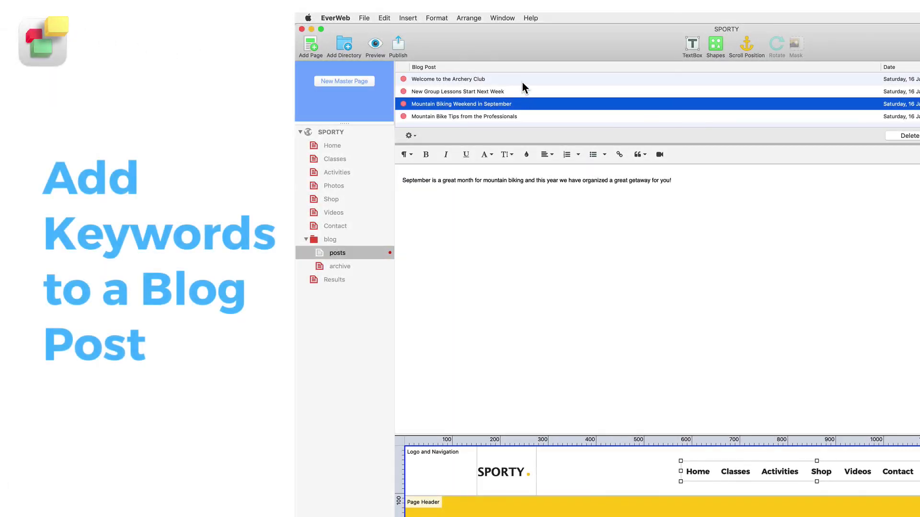
Edit the Welcome to the Archery Club post and add a keyword
click(521, 79)
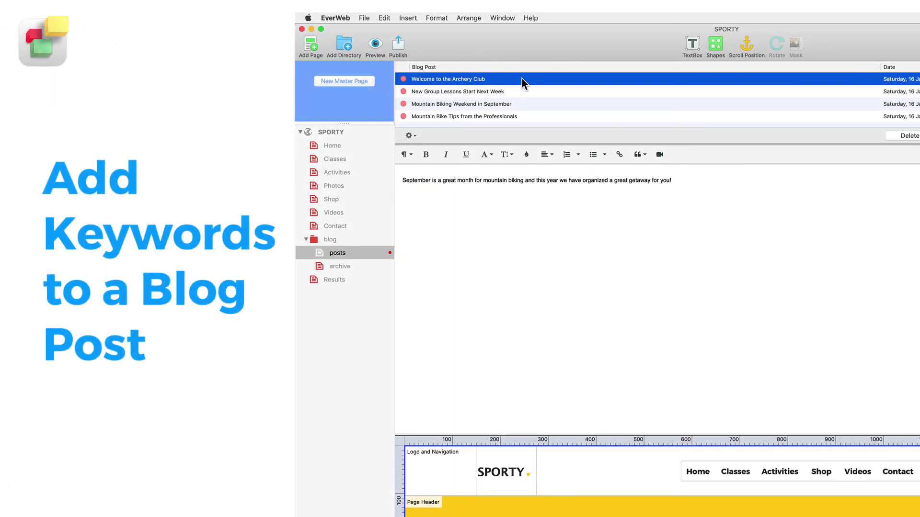
click(410, 136)
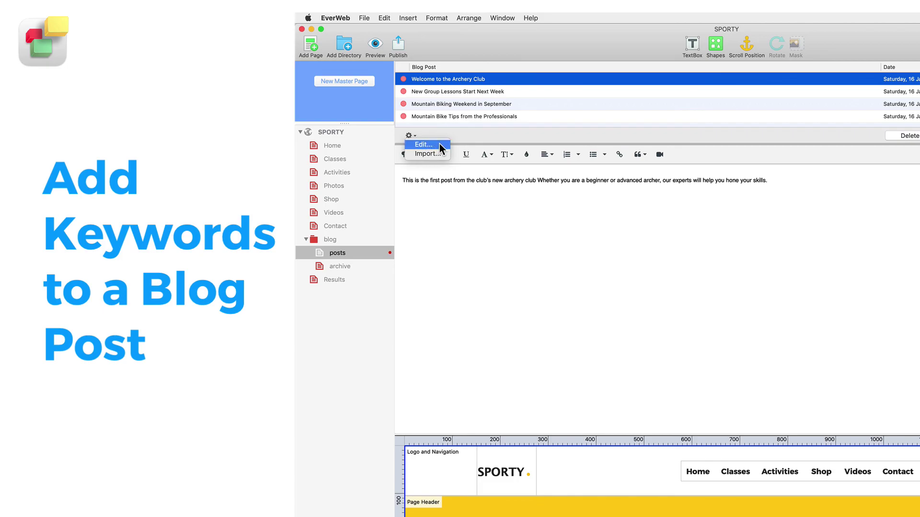
click(423, 144)
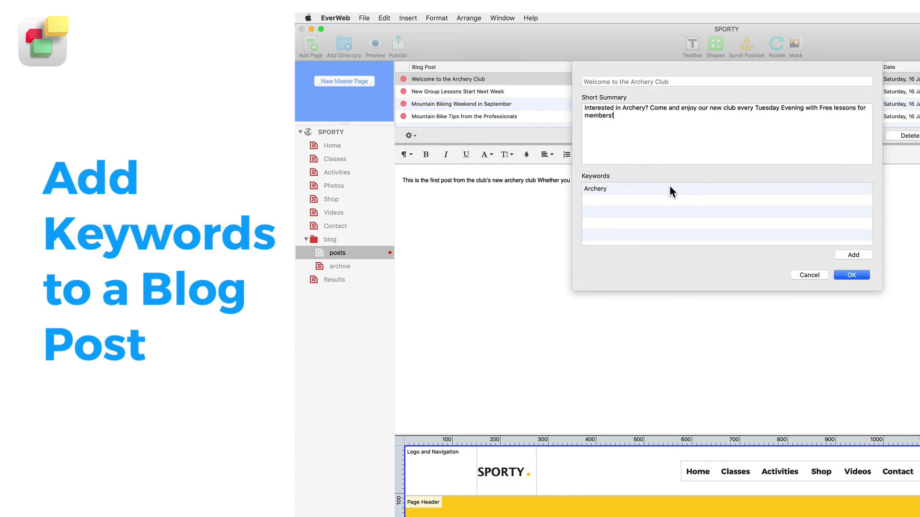
click(852, 255)
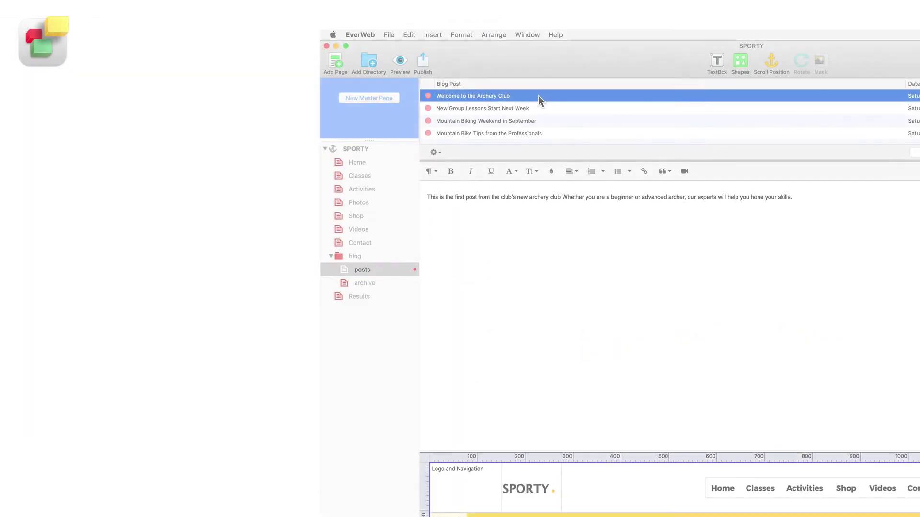
Reopen the post's edit options and select the whole Short Summary text
click(439, 154)
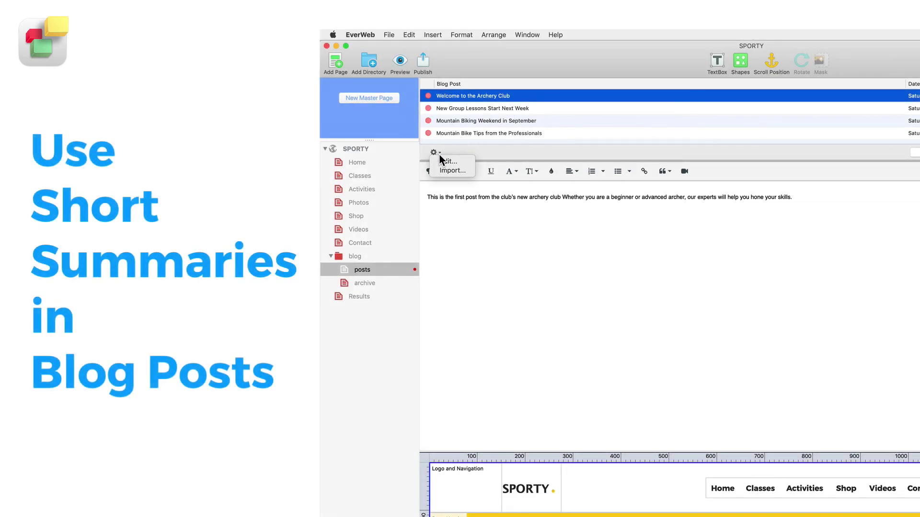
click(459, 161)
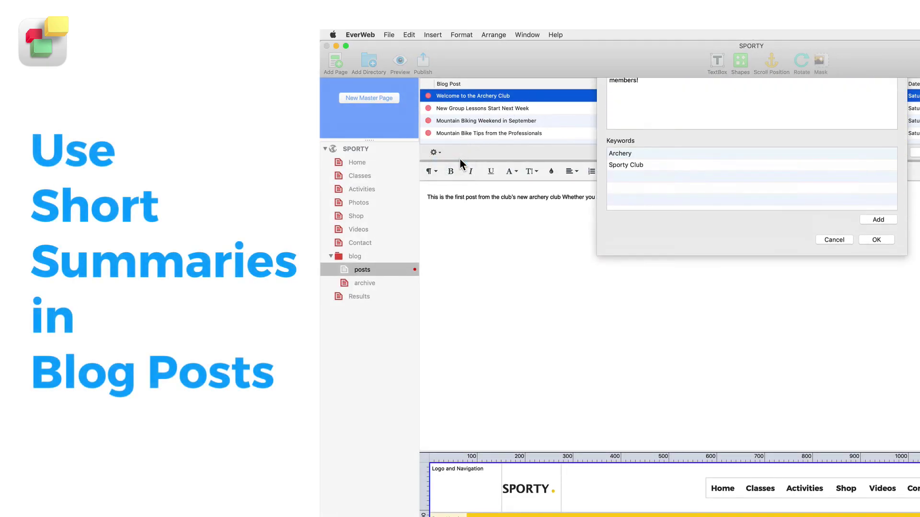
triple_click(652, 130)
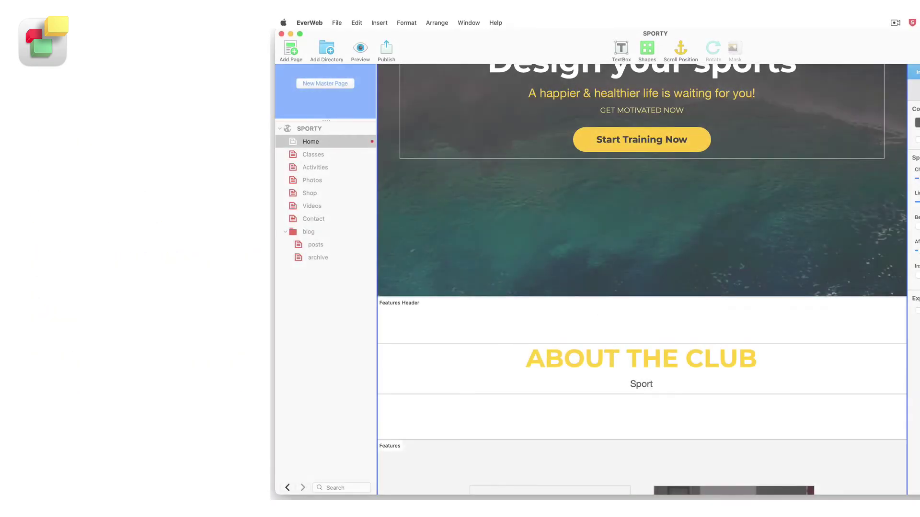
Type 'Sporty Club has archery classes, mountain biking holidays, gy…' into the About the Club text
text(y Club has arche)
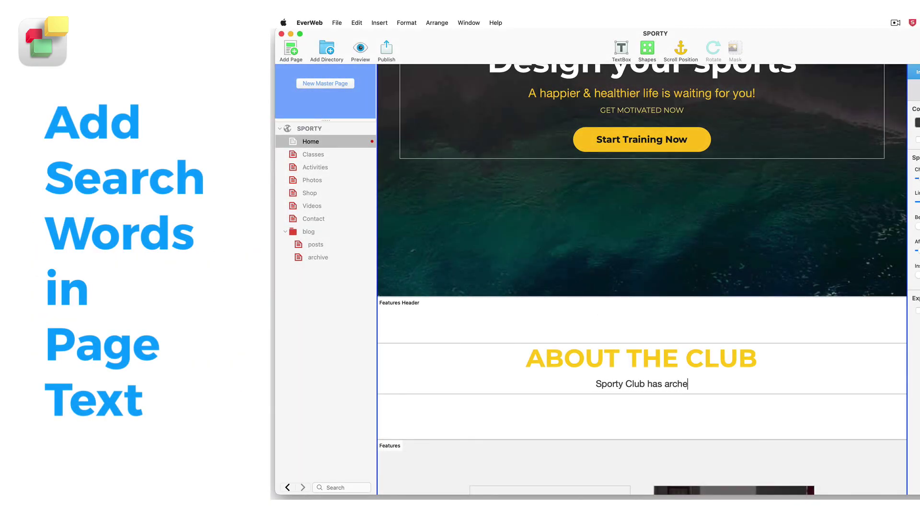
text(ry classes, mountain)
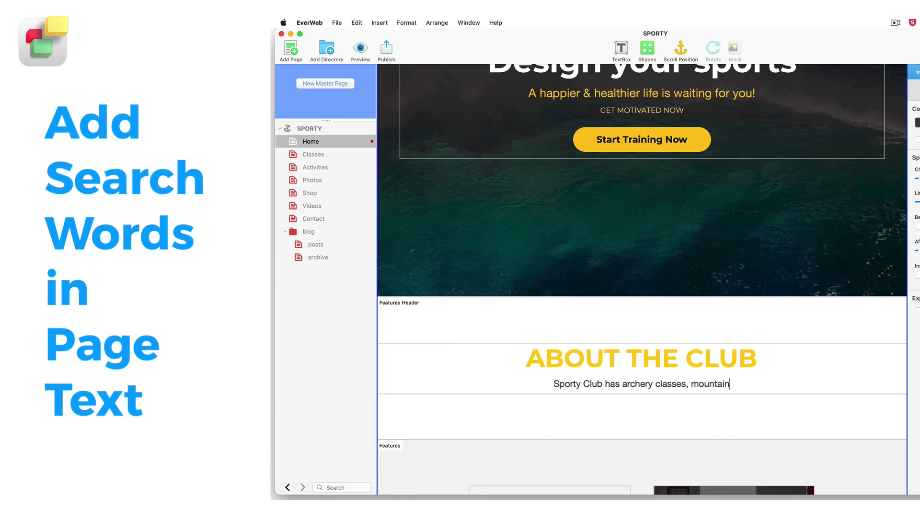
text( biking holiday)
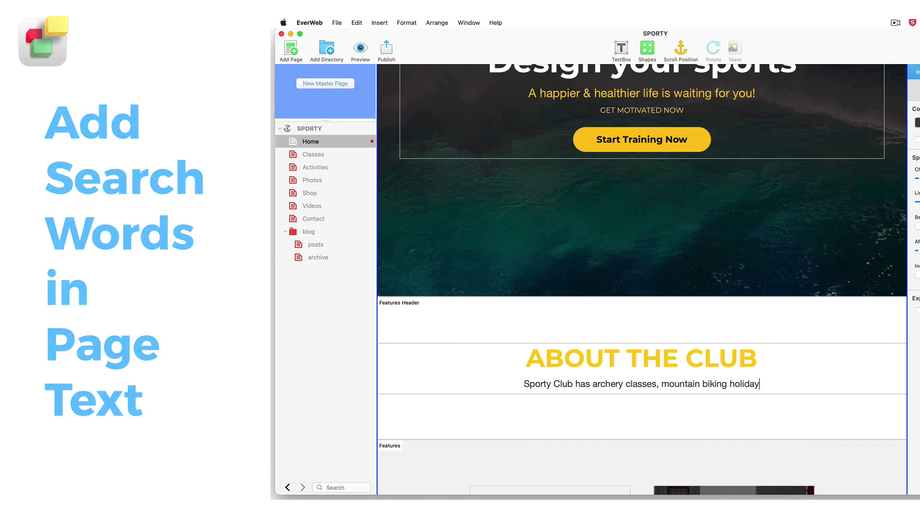
text(s, gym and more...)
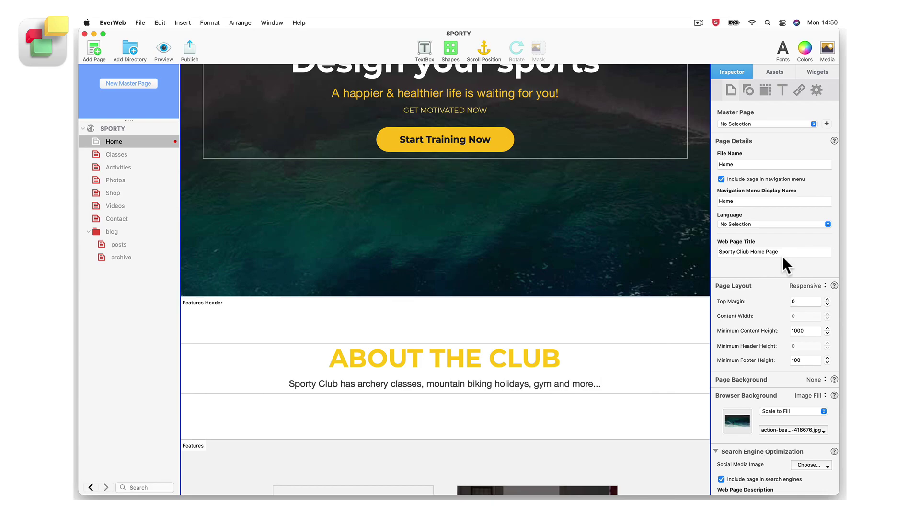
triple_click(782, 253)
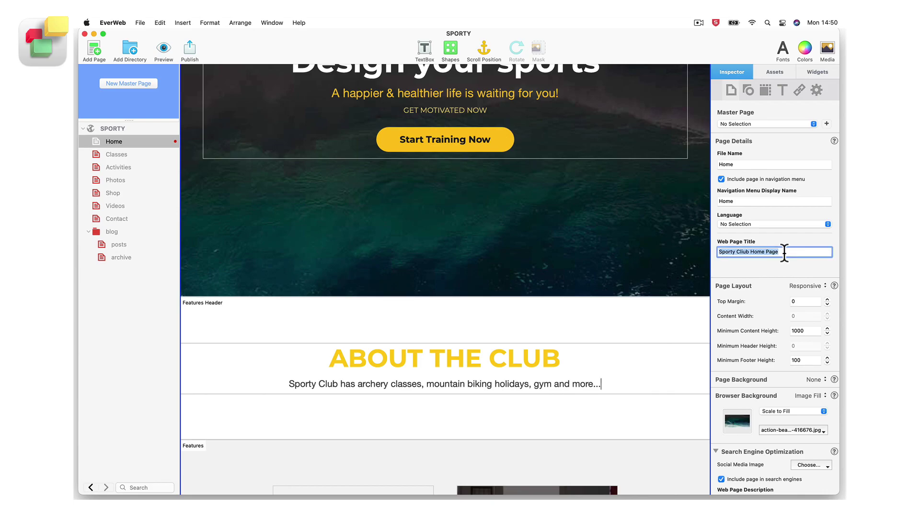